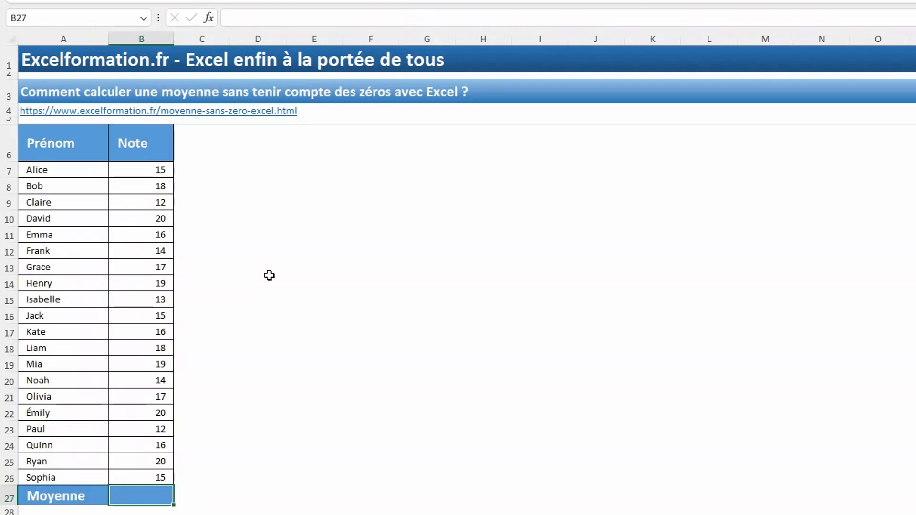
Enter the formula =MOYENNE(B7:B26) in cell B27 to average all the grades
key(F2)
text(=)
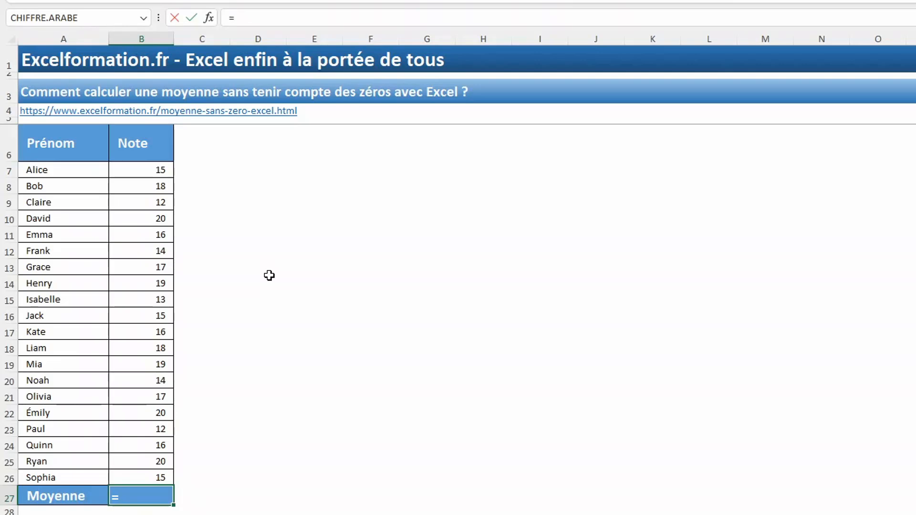
text(moyenne)
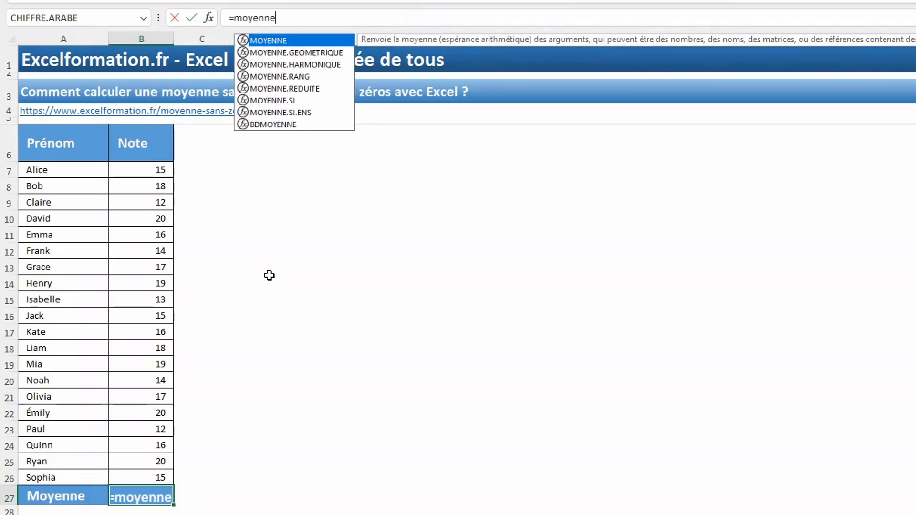
text(()
drag(150, 475, 154, 170)
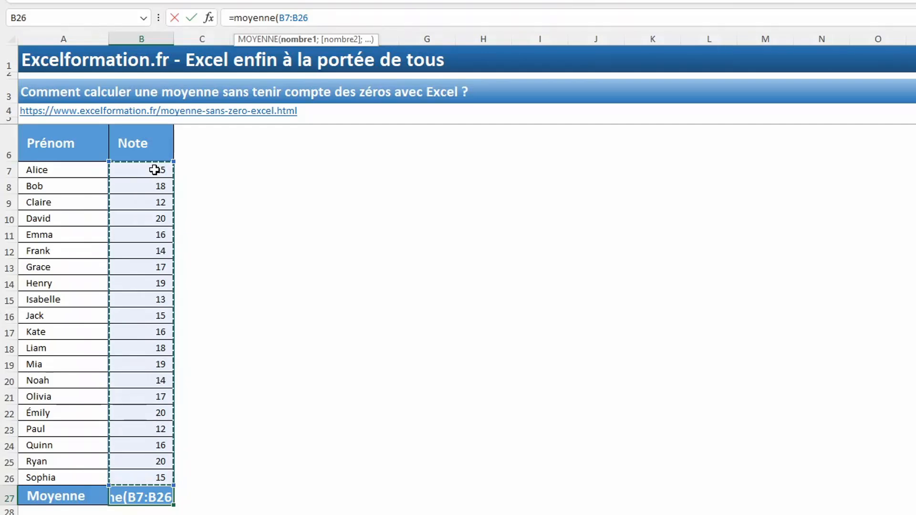
text())
key(Return)
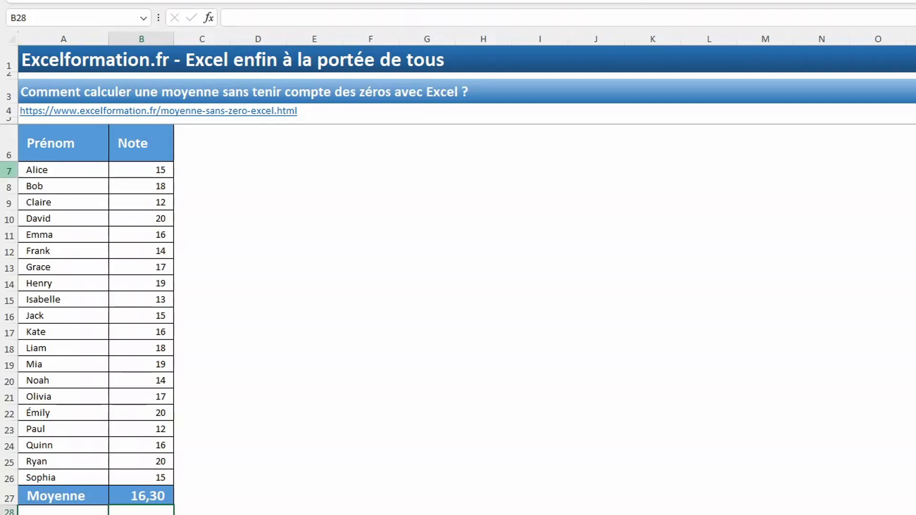
Clear the grade in cell B12 and enter the text Absent in its place
click(142, 253)
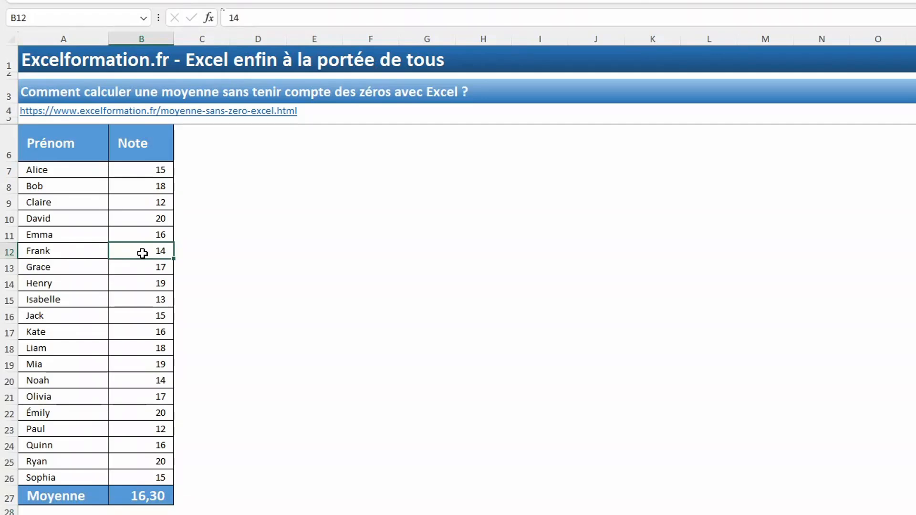
key(Delete)
text(Ab)
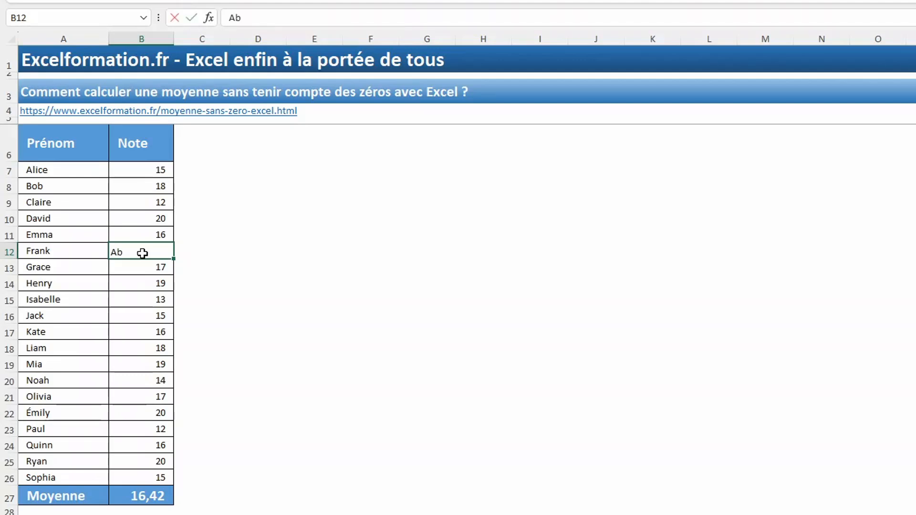
text(sent)
key(Return)
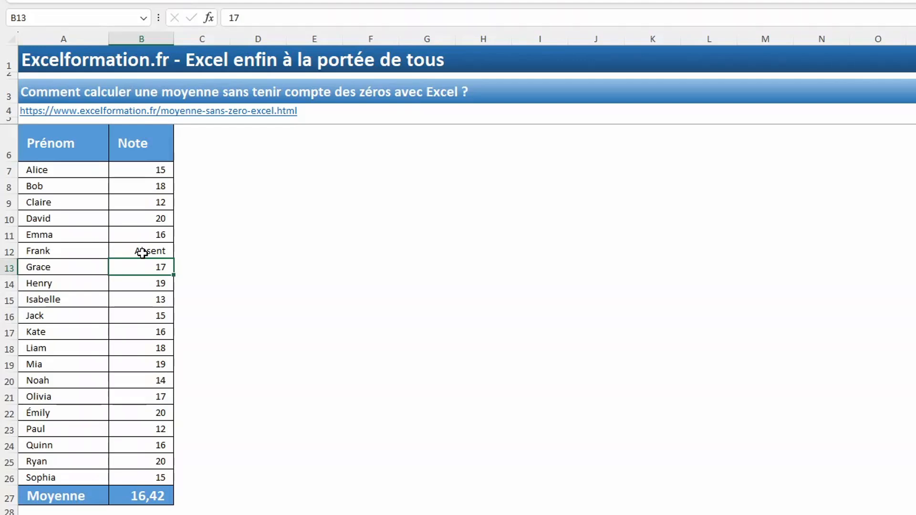
Set the grade in cell B12 to 0
click(142, 253)
text(0)
key(Return)
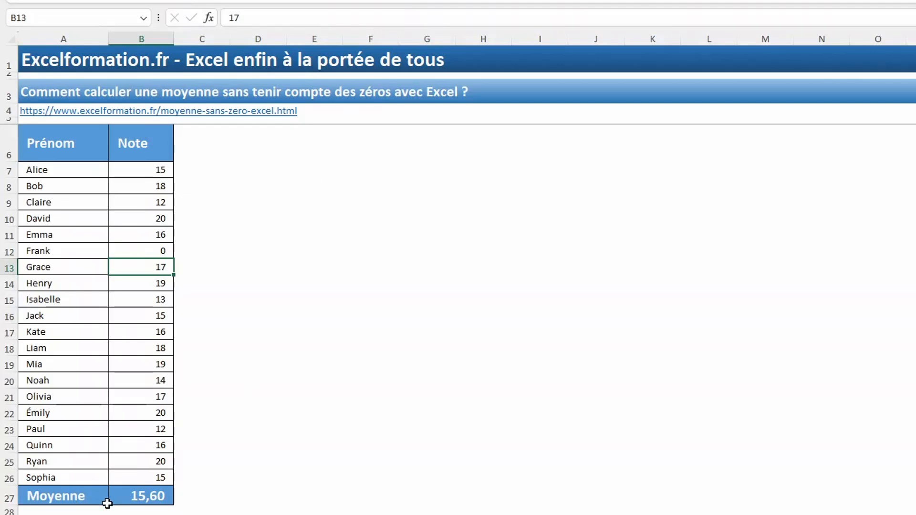
Begin a MOYENNE.SI formula in cell B27 with B7:B26 as its range, replacing the existing average formula
click(147, 494)
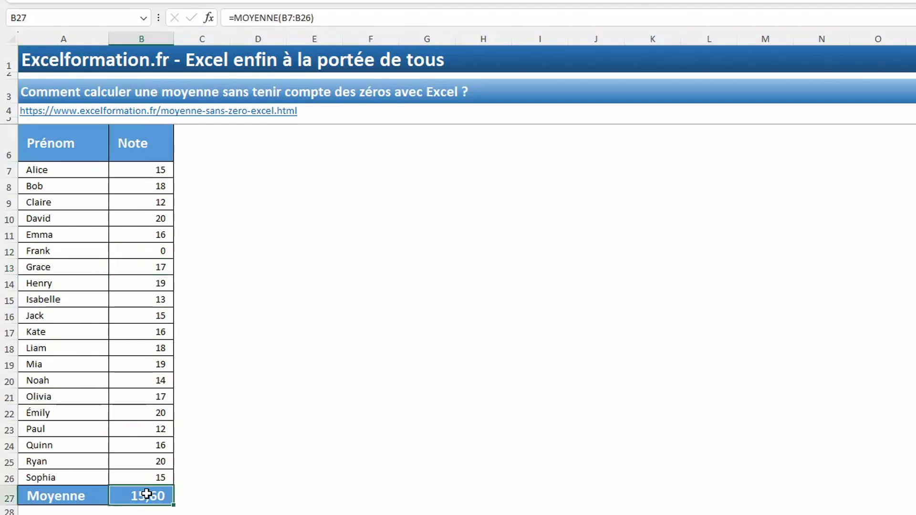
text(=moy)
key(Down)
key(Down)
key(Down)
key(Down)
key(Down)
key(Tab)
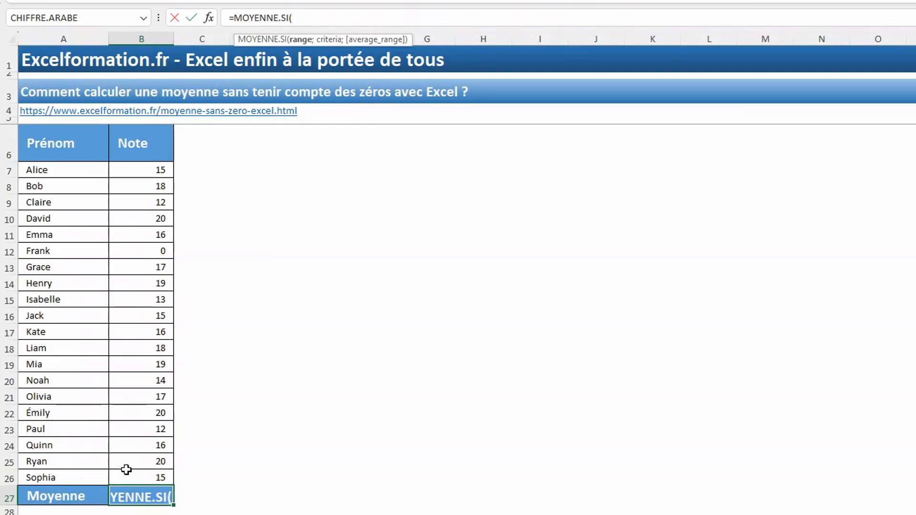
drag(147, 170, 137, 474)
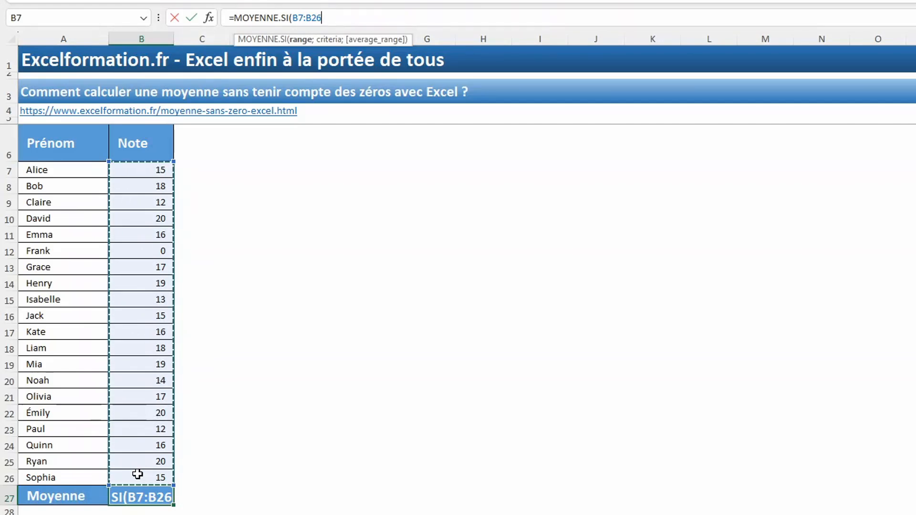
key(shift)
text(;)
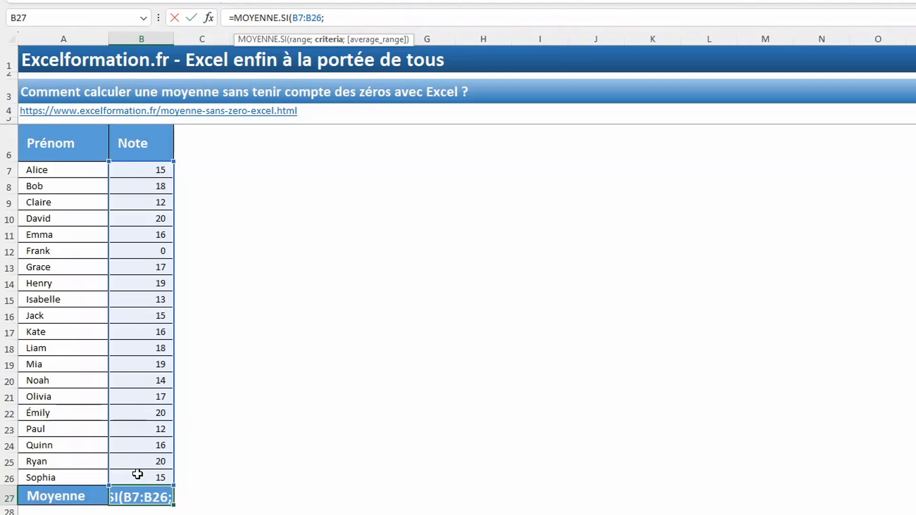
Complete the MOYENNE.SI formula in B27 with the criterion ">0" and validate it
text(")
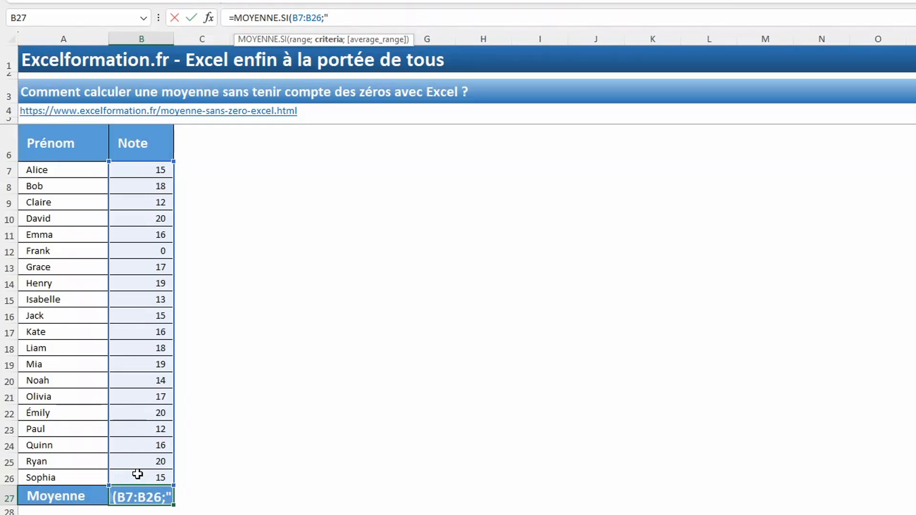
text(>0)
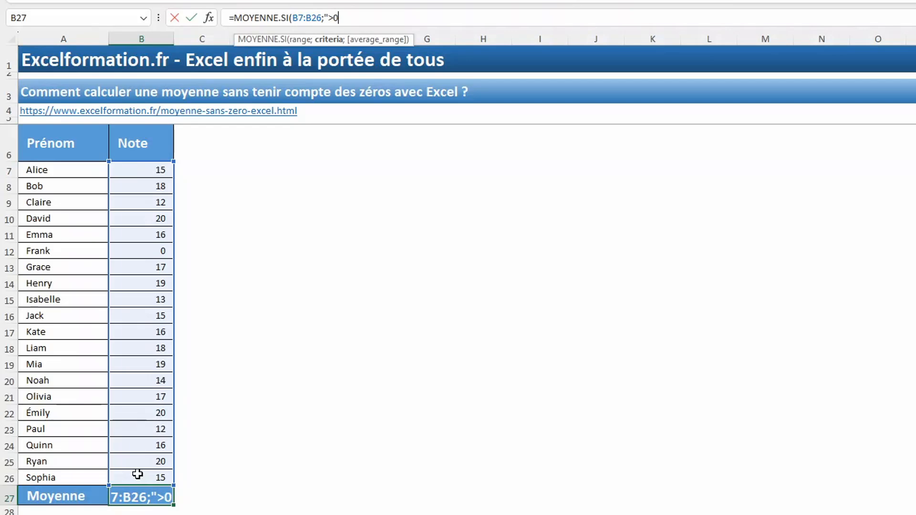
text(")
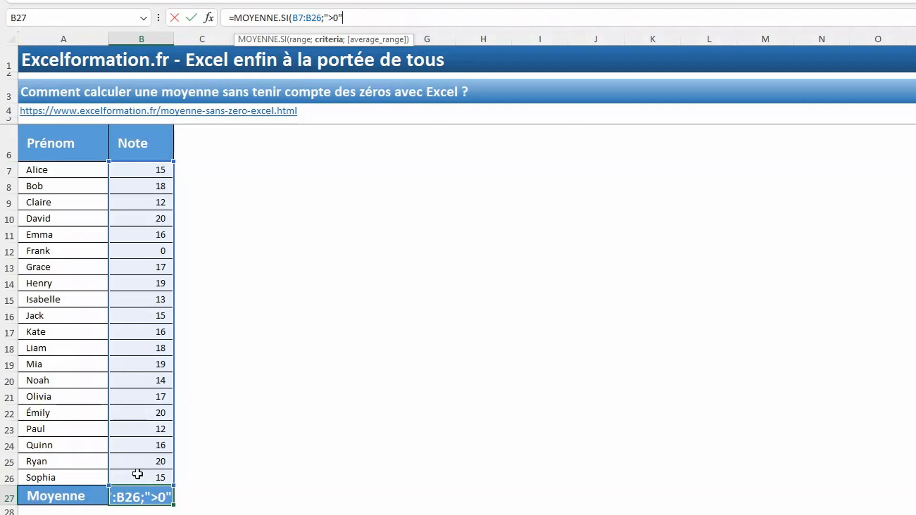
text())
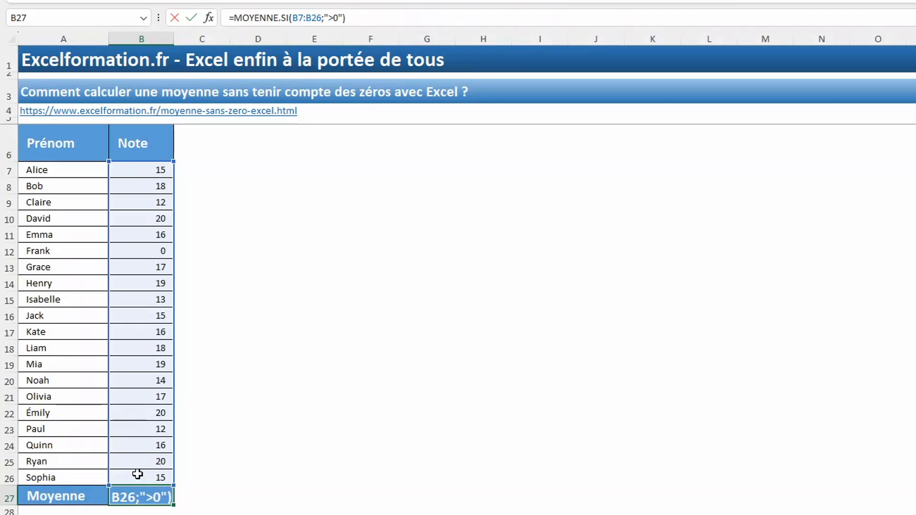
key(Return)
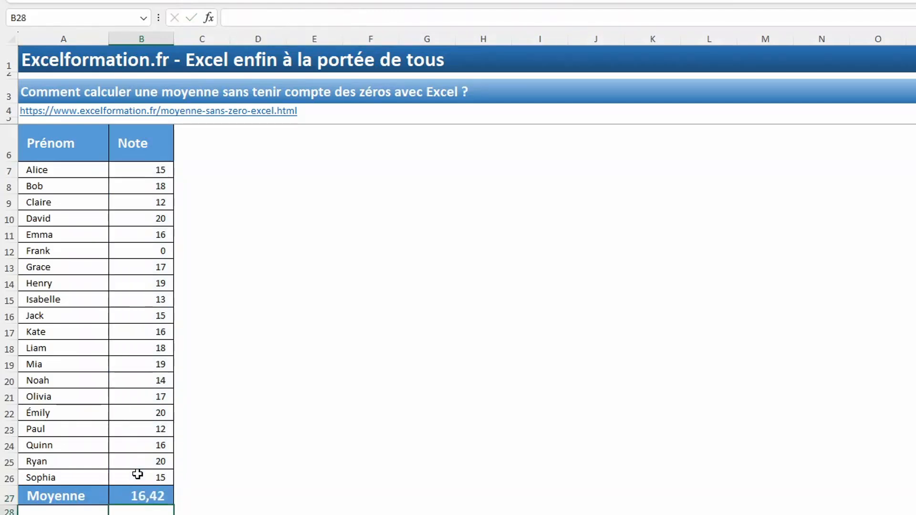
Replace the formula in cell B27 with a MOYENNE.SI.ENS formula that uses B7:B26 as the average range
click(164, 496)
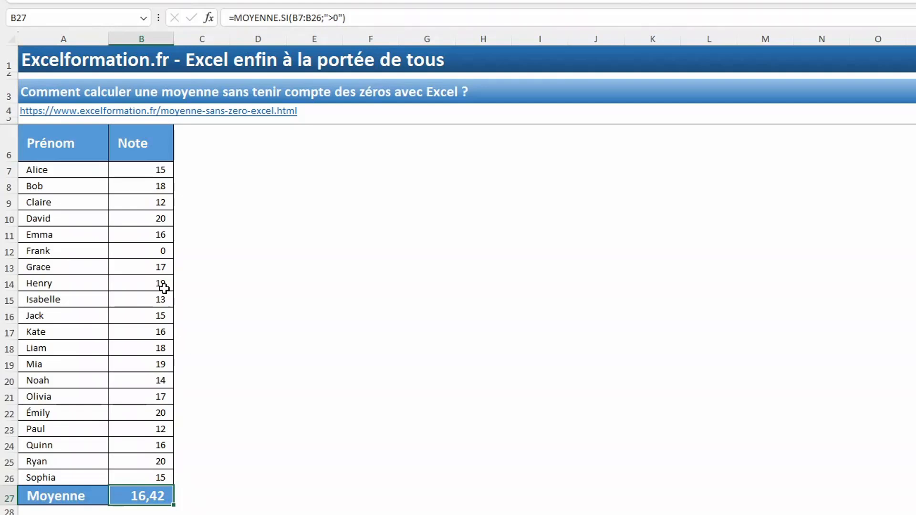
text(=)
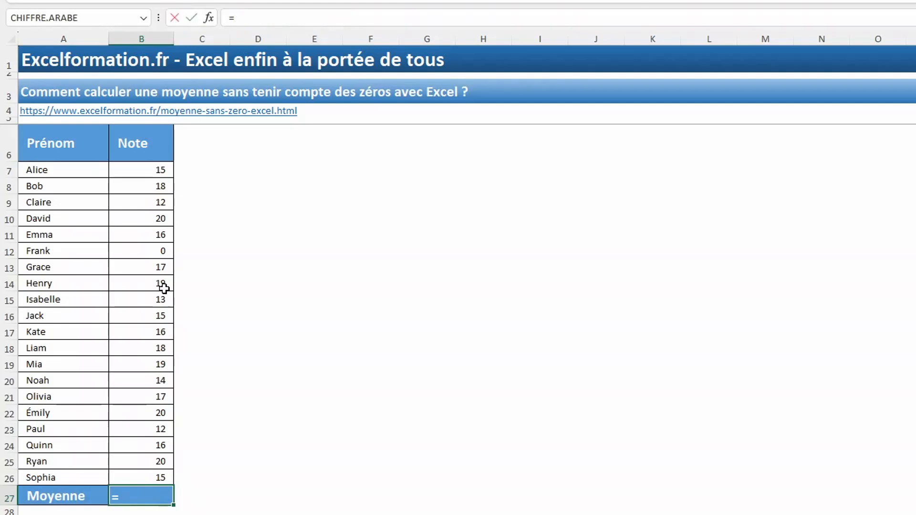
text(moy)
key(Down)
key(Down)
key(Down)
key(Down)
key(Down)
key(Down)
key(Tab)
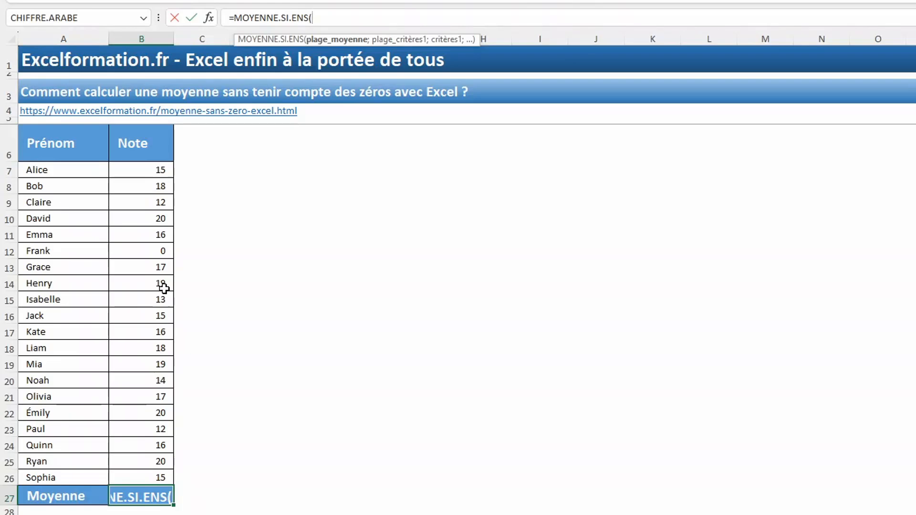
click(135, 169)
drag(134, 169, 143, 480)
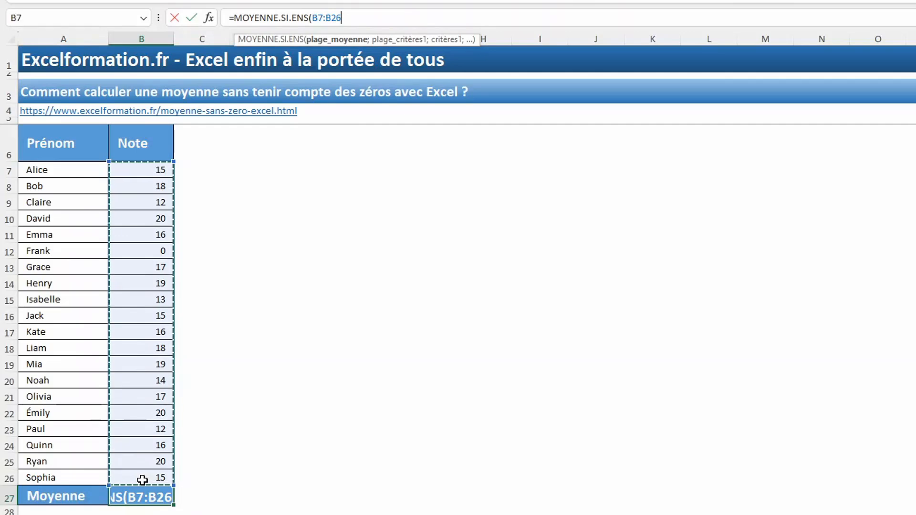
text(;)
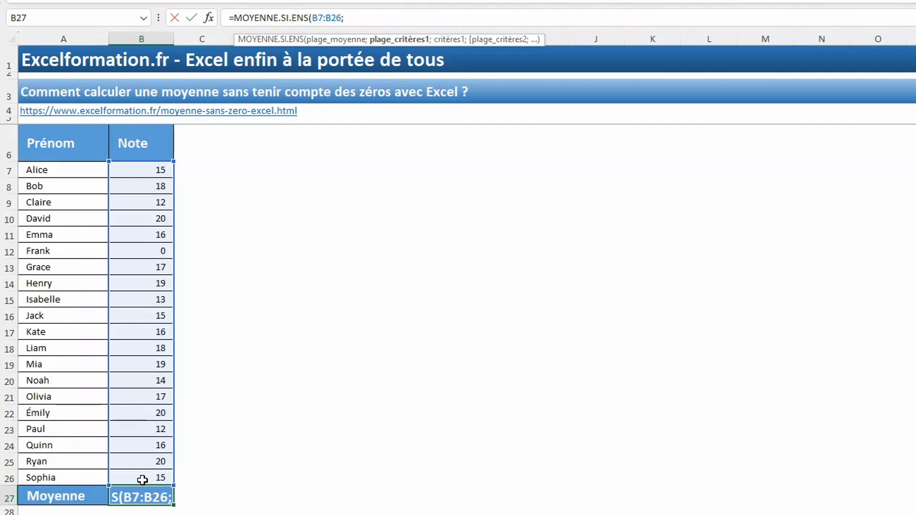
Add the first criteria range B7:B26 with the criterion ">5" to the MOYENNE.SI.ENS formula
drag(145, 170, 150, 474)
text(;)
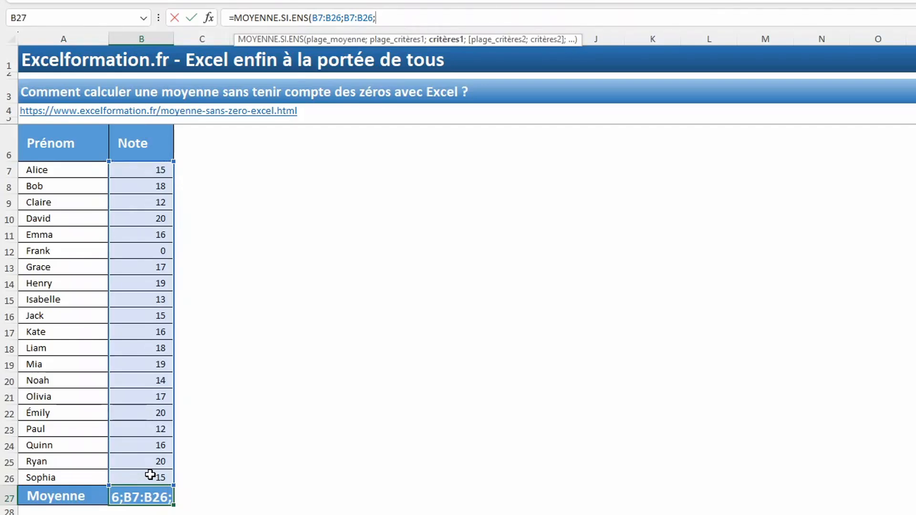
text(")
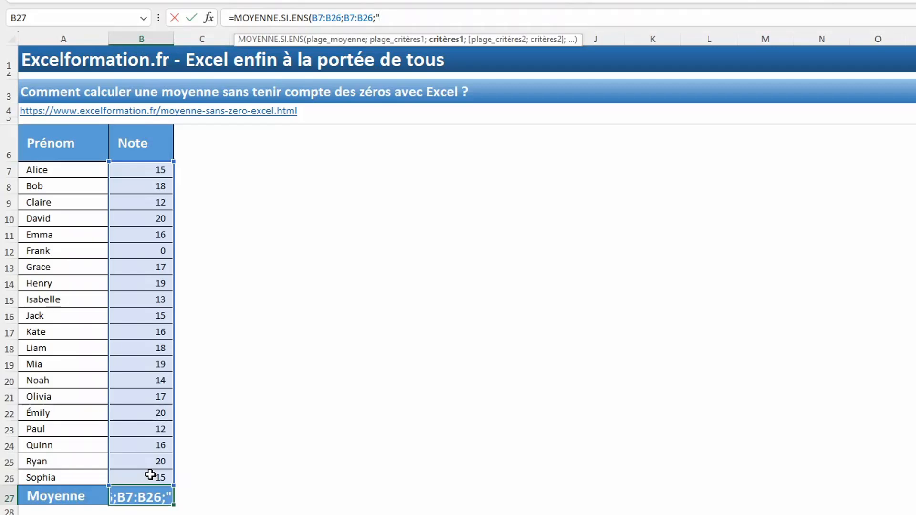
text(>5)
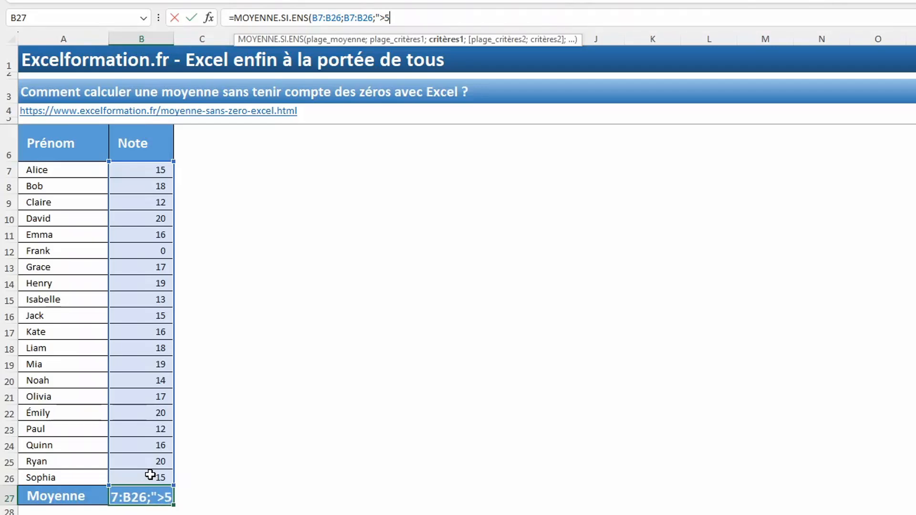
text(";)
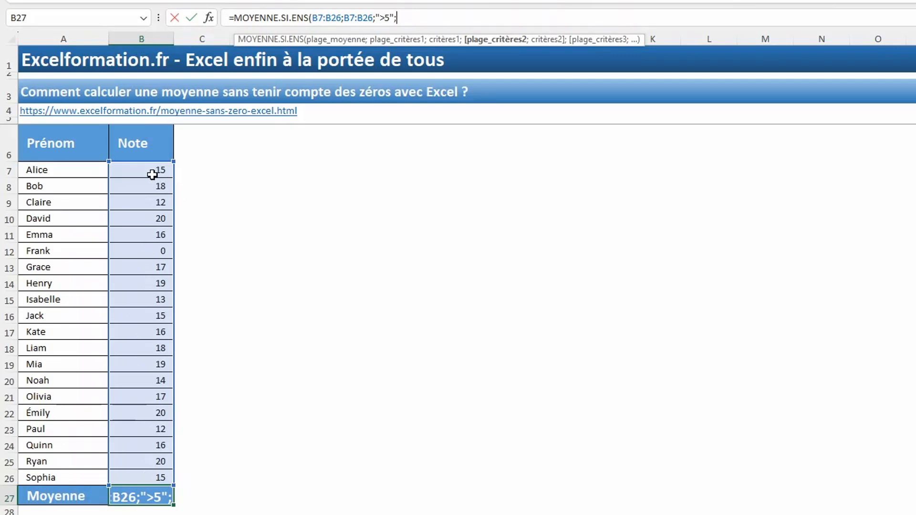
Add the second criteria range B7:B26 with the criterion "<15" and validate the MOYENNE.SI.ENS formula
drag(150, 165, 155, 477)
text(;")
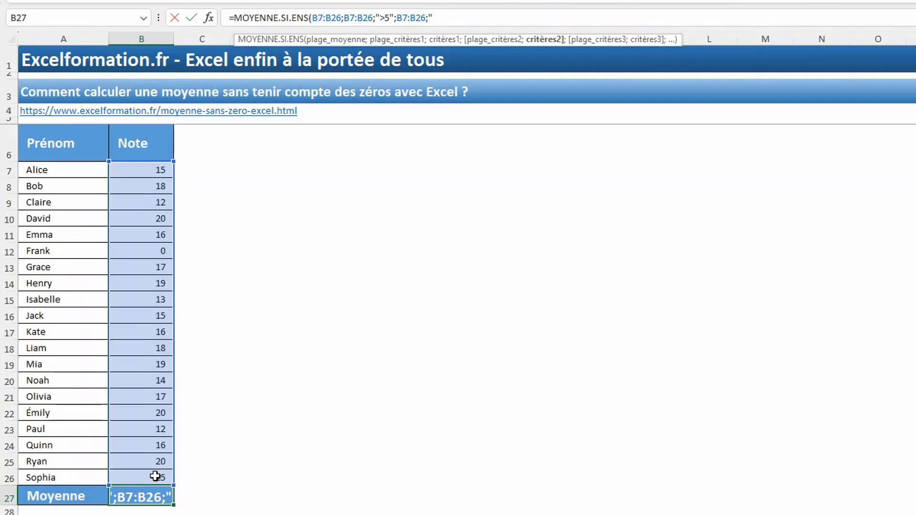
text(<)
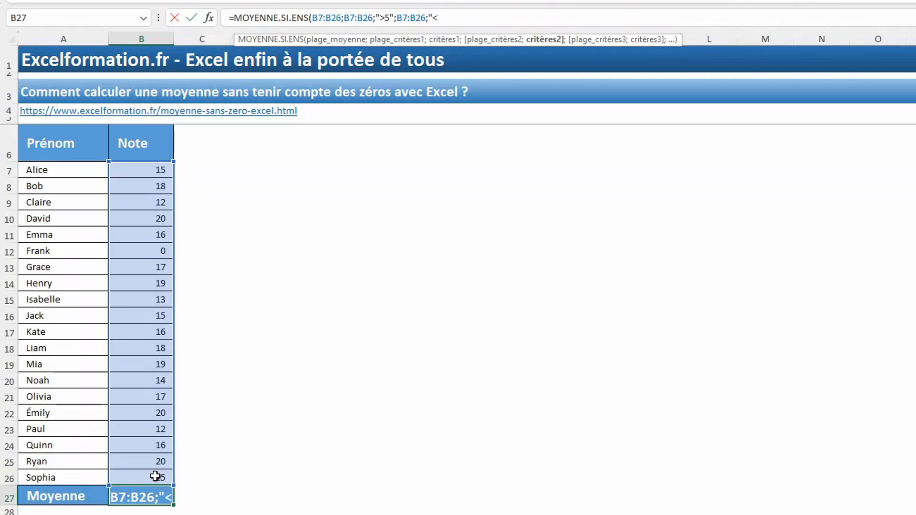
text(15)
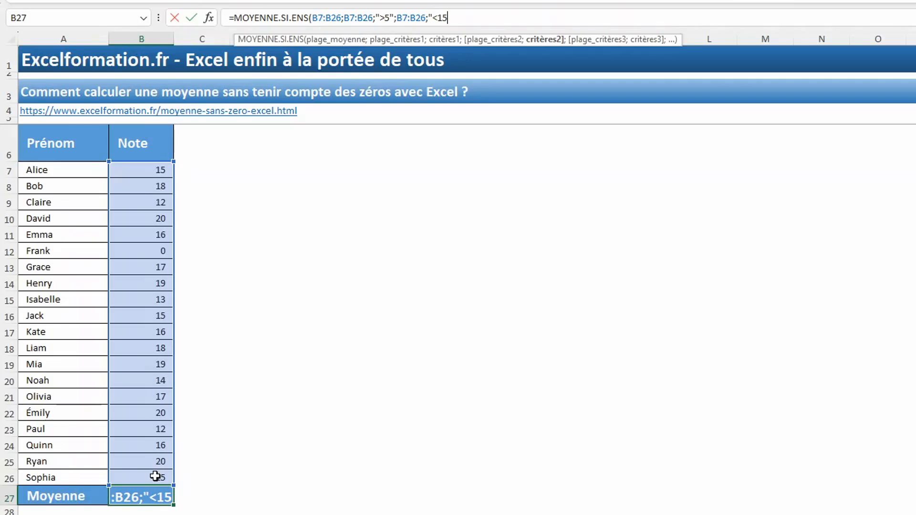
text("))
key(Return)
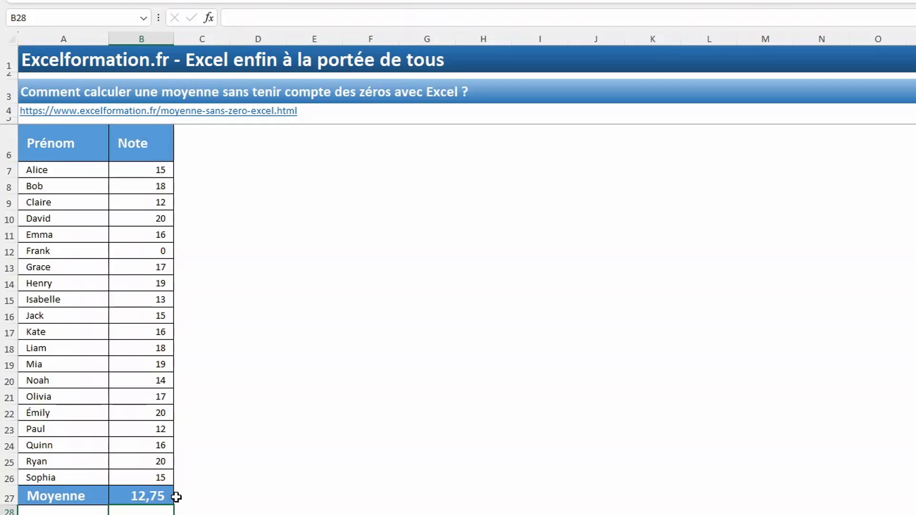
In the B27 formula, replace the first criterion with ">"&PETITE.VALEUR(B7:B26;3)
click(160, 497)
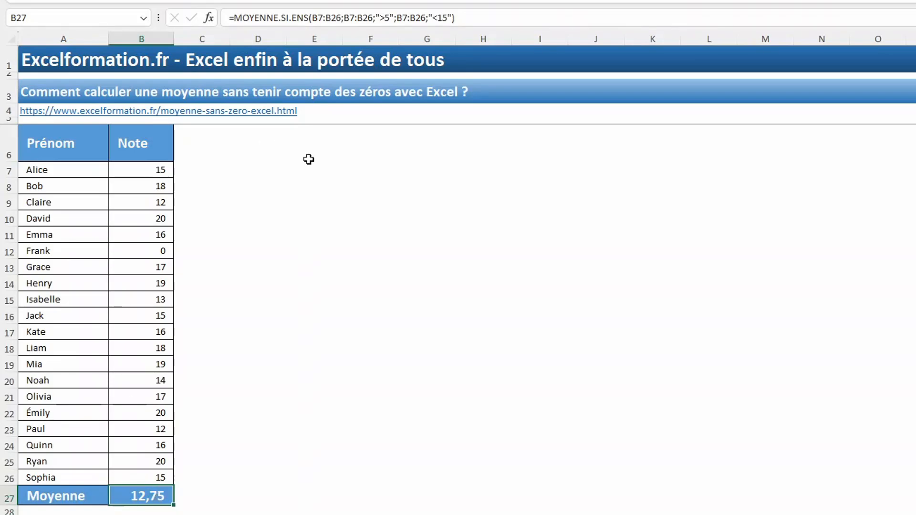
click(390, 17)
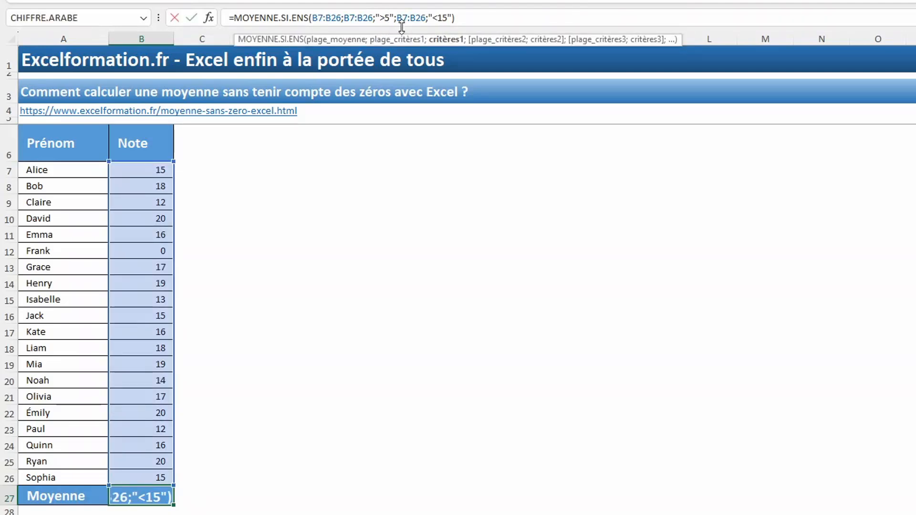
key(BackSpace)
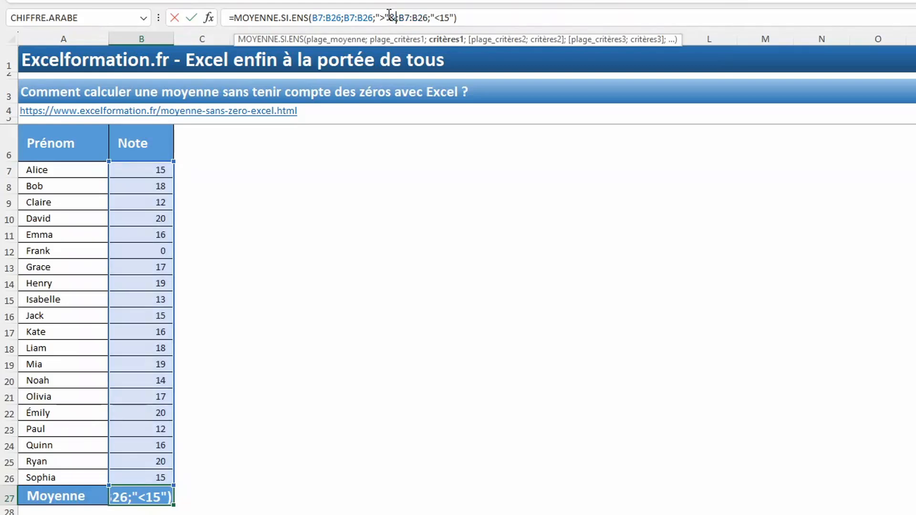
text(&petite.)
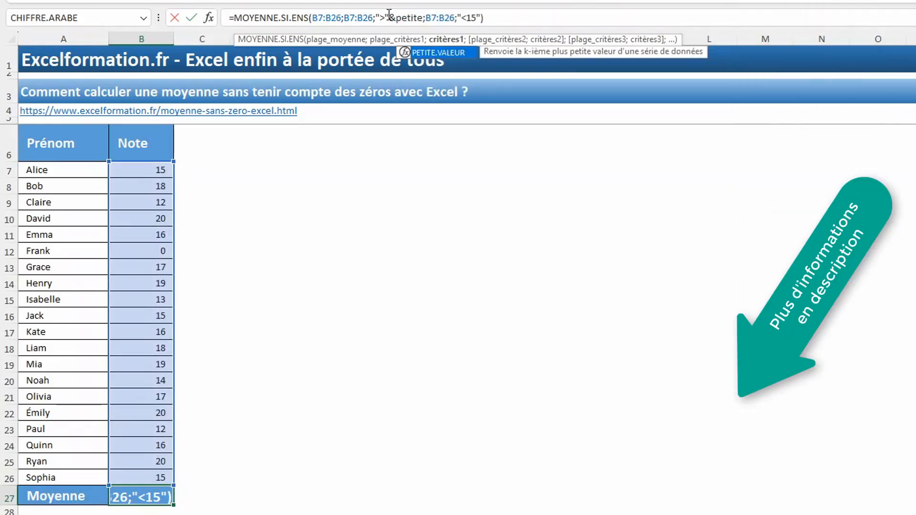
key(Tab)
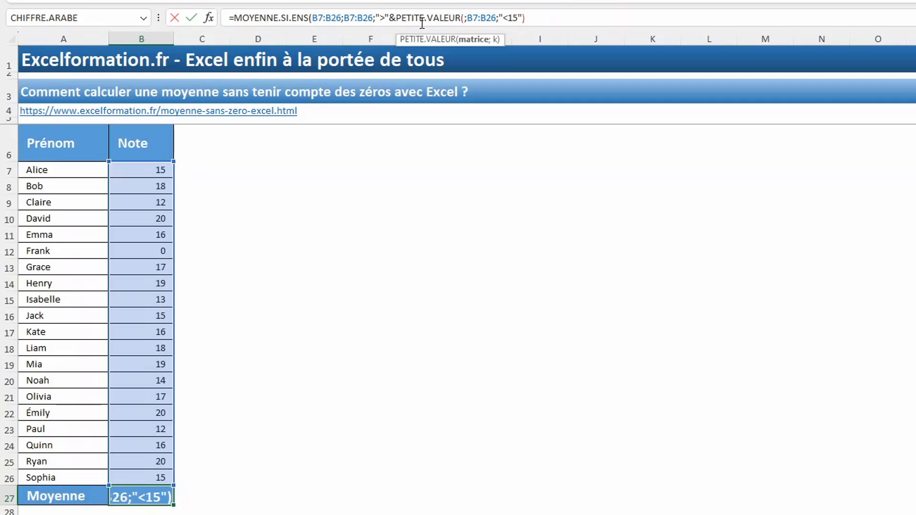
drag(148, 171, 164, 477)
text(;)
text(3)
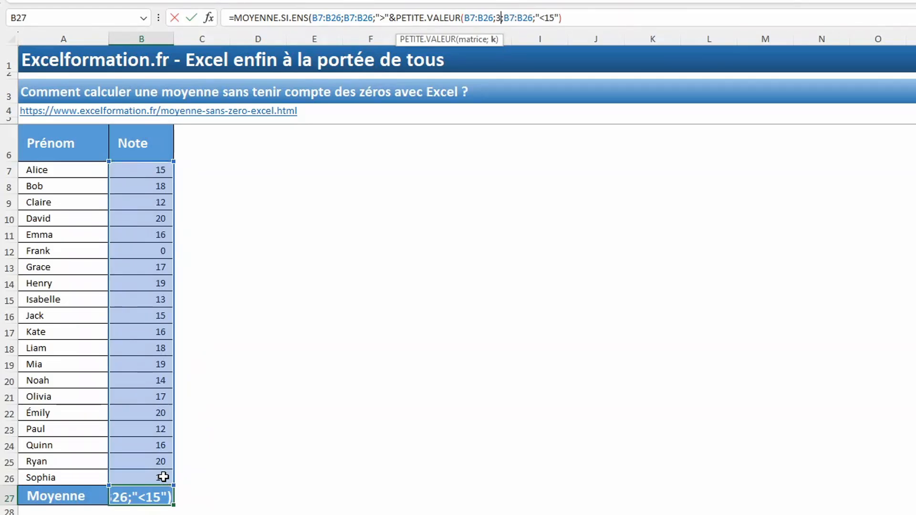
text())
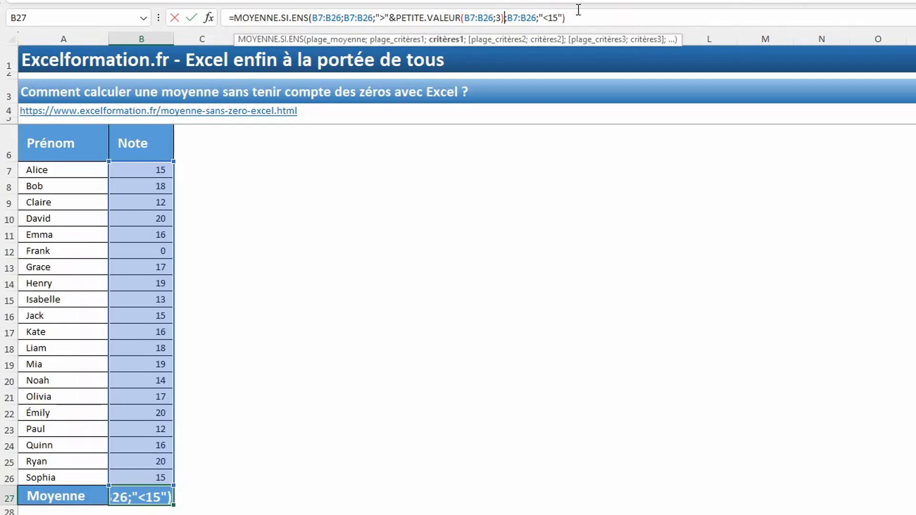
Replace the second criterion of the B27 formula with "<"&GRANDE.VALEUR(B7:B26;3) and validate the formula
click(560, 16)
key(BackSpace)
key(BackSpace)
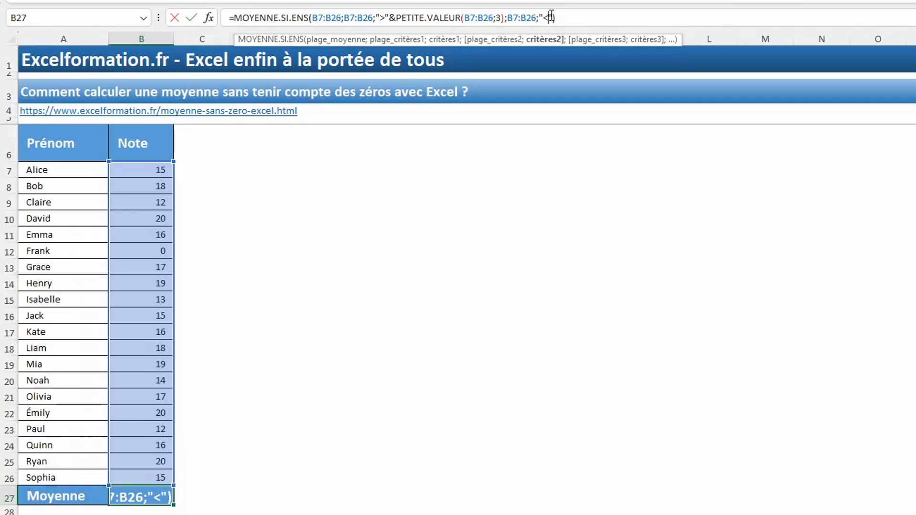
text(&grande)
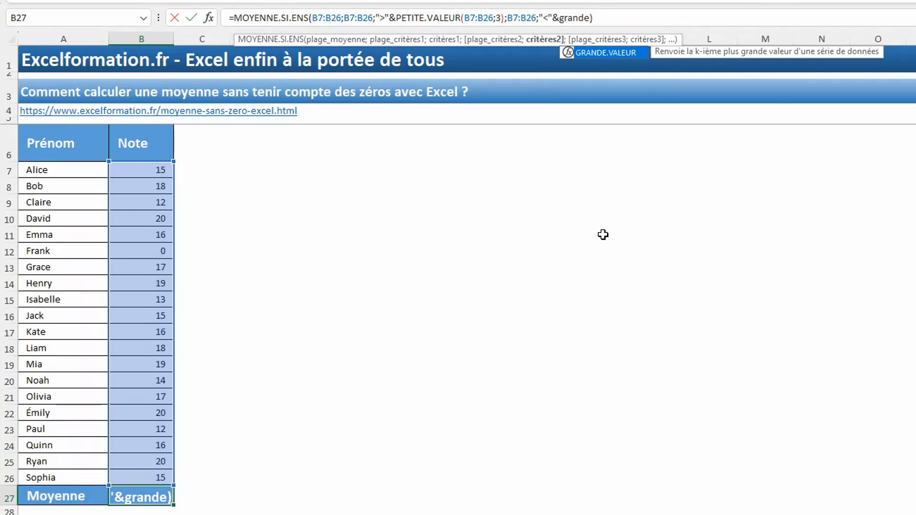
key(Tab)
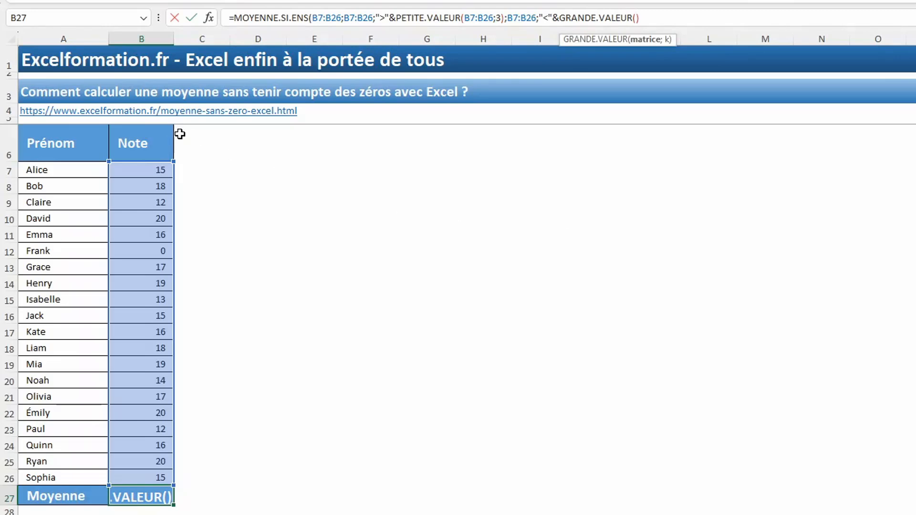
drag(158, 171, 164, 473)
text(;3)
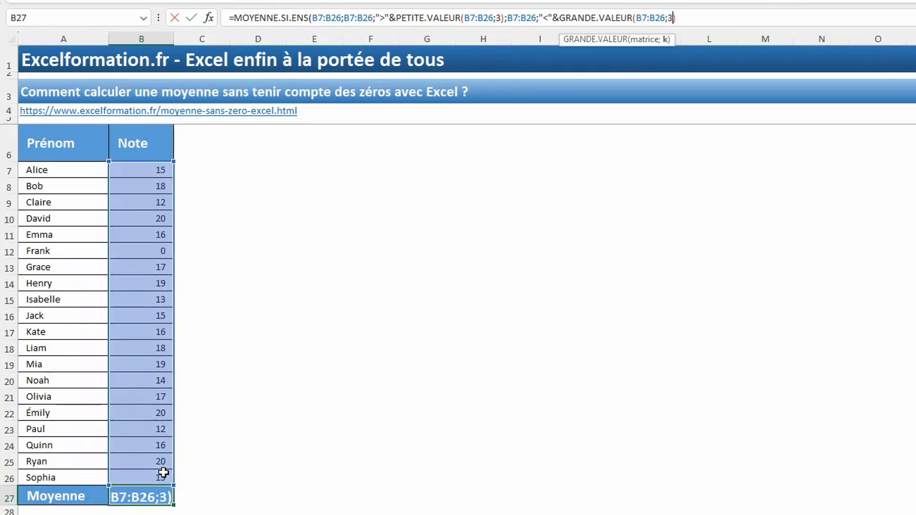
text()))
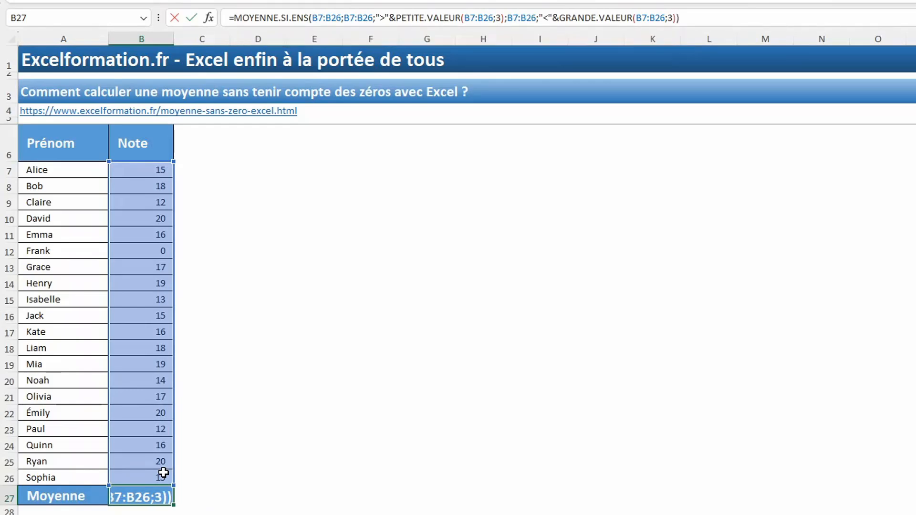
key(Return)
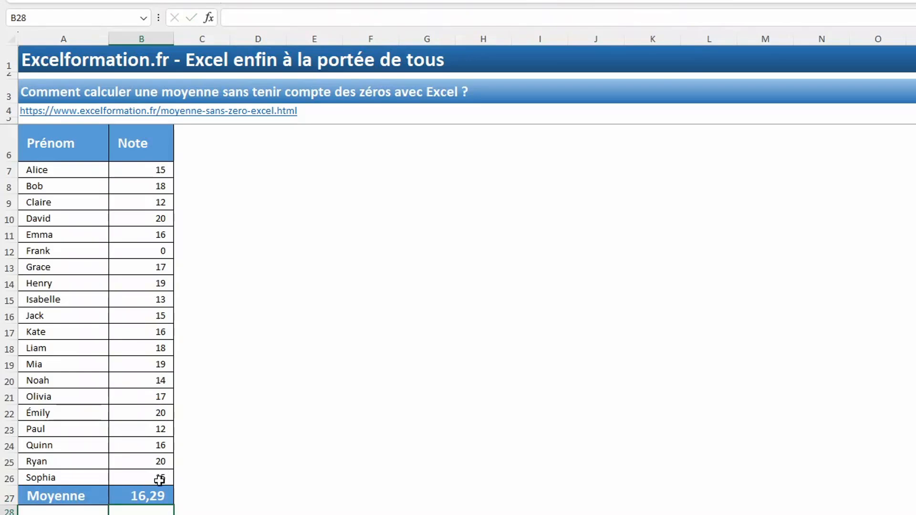
Evaluate the MOYENNE.SI.ENS formula in B27 step by step through to its final result, then close the evaluation
click(158, 497)
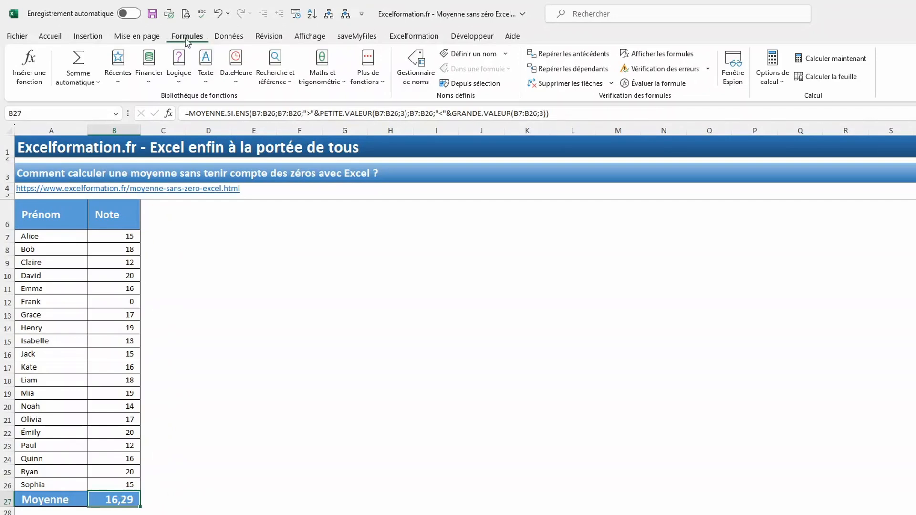
click(656, 84)
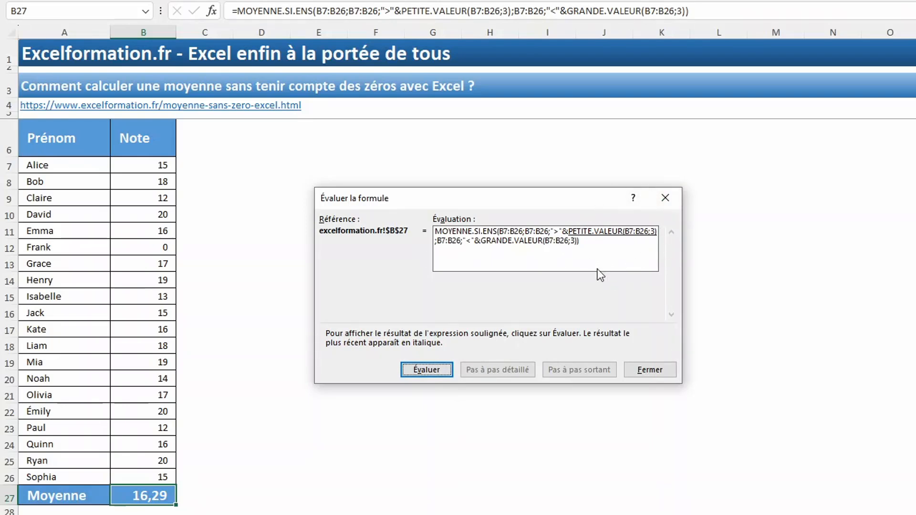
click(427, 373)
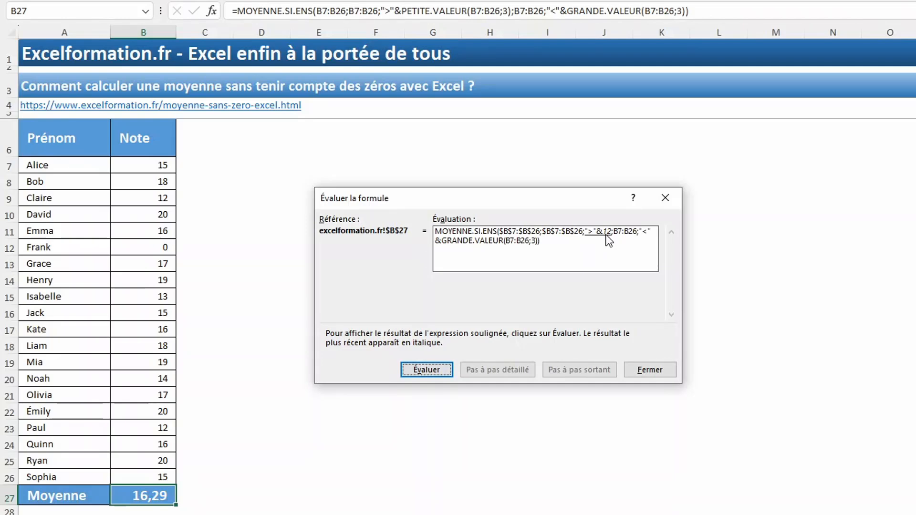
click(428, 372)
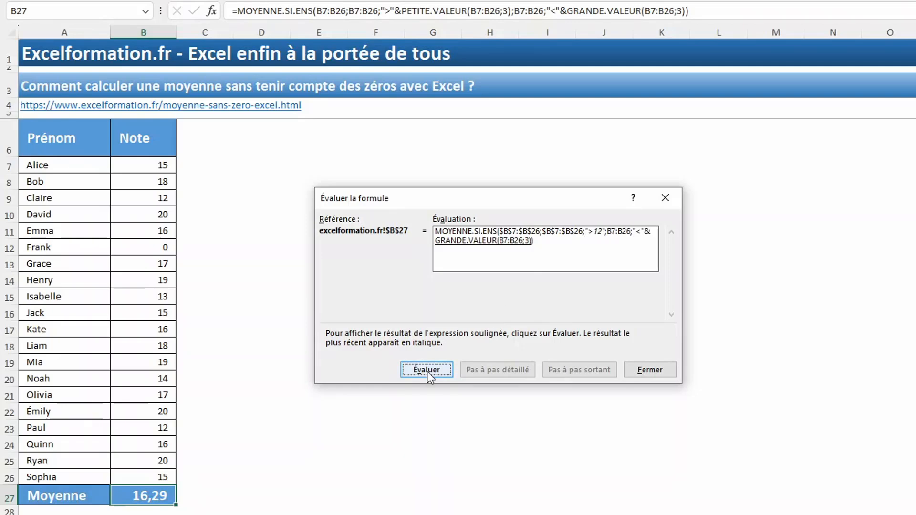
click(428, 371)
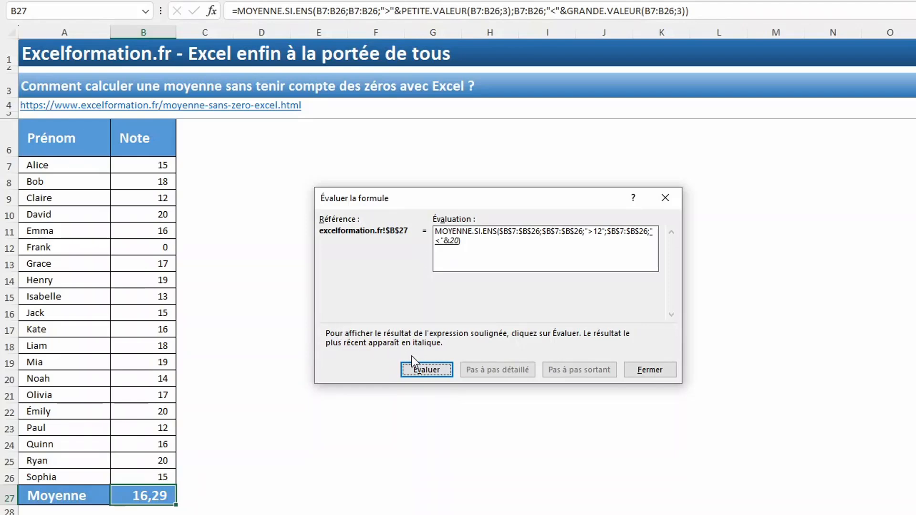
click(417, 370)
click(435, 368)
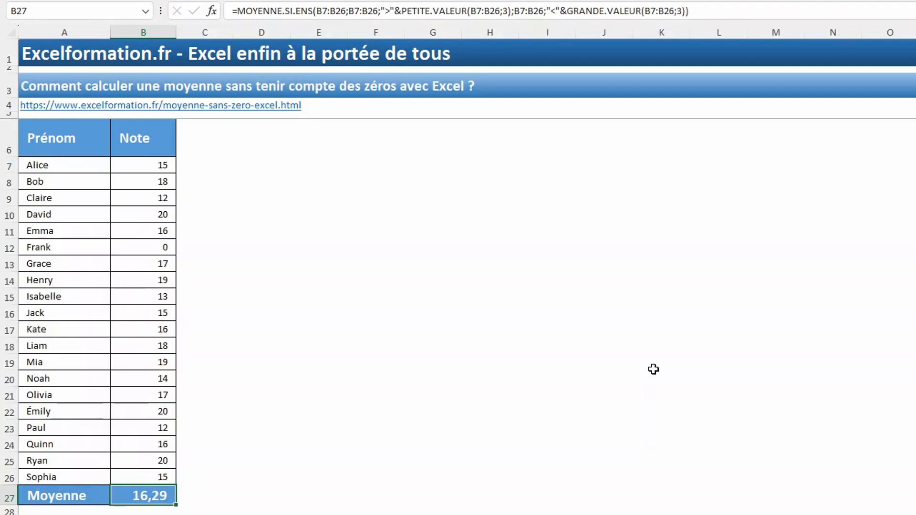
Replace the formula in cell B27 with a SOMME of the grades in B7:B26
text(=somme()
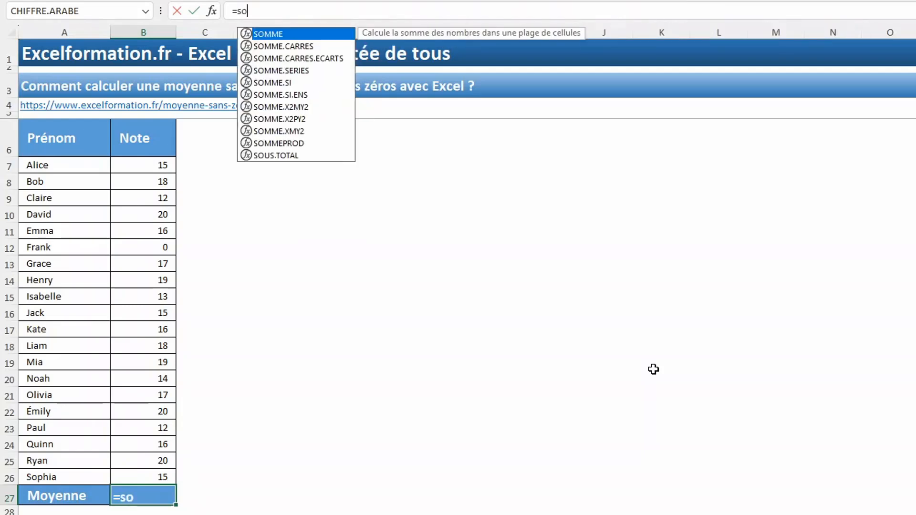
click(117, 166)
drag(117, 166, 142, 473)
text())
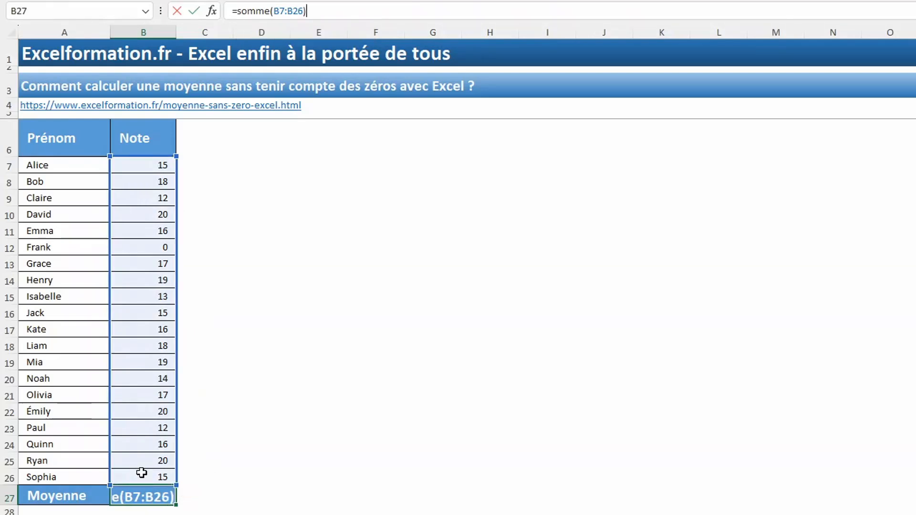
Divide the sum by an opening parenthesis group that starts with NBVAL(B7:B26)
text(/)
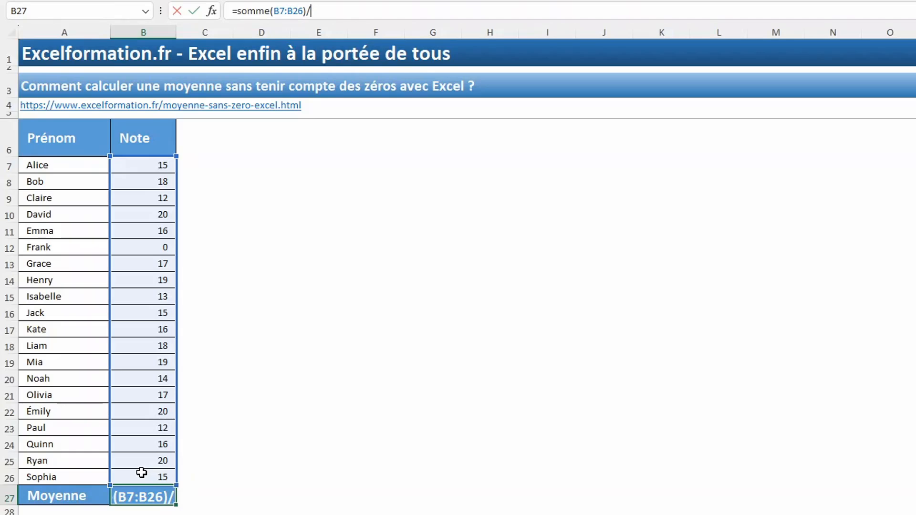
text(()
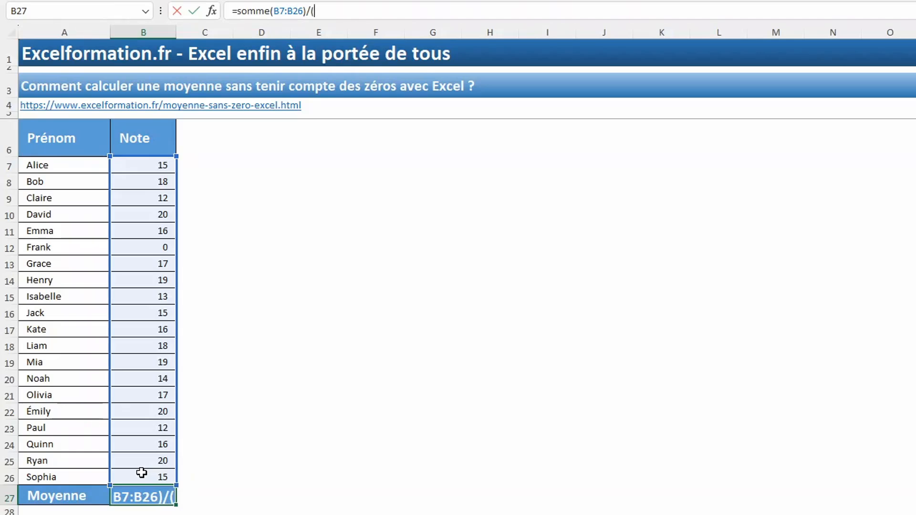
text(nbva)
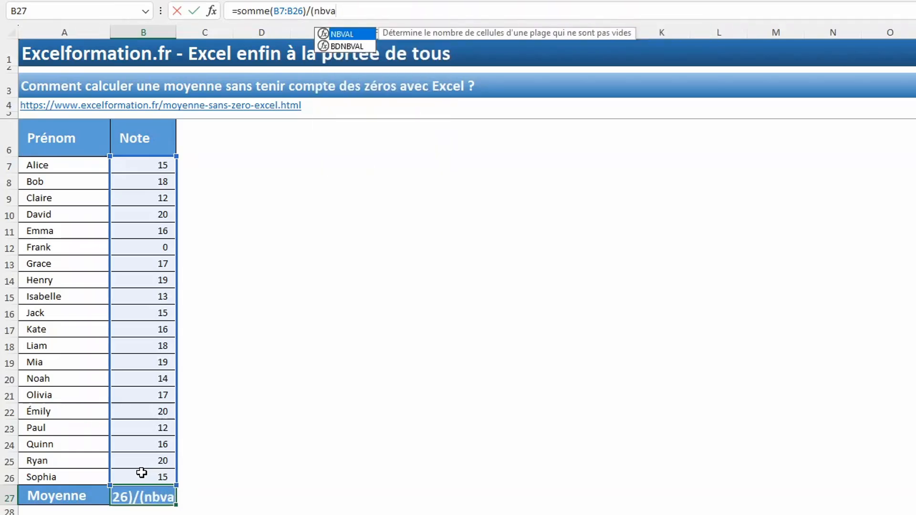
key(Tab)
drag(155, 166, 155, 477)
text())
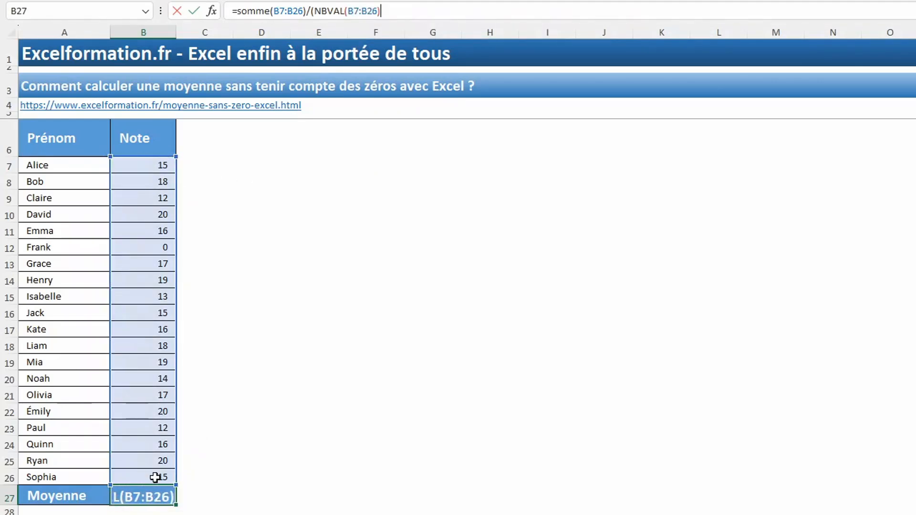
Add NB.VIDE(B7:B26) to the NBVAL count in the divisor and validate the formula in B27
text(+nb.v)
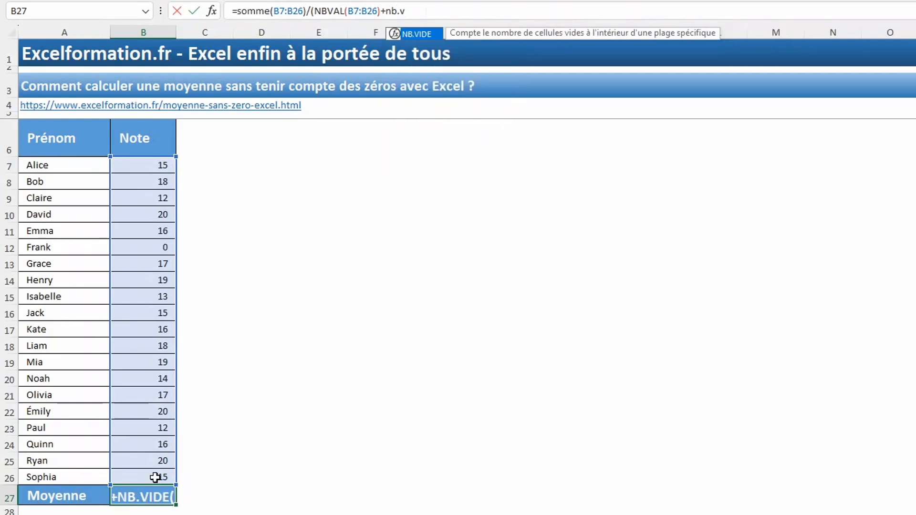
key(Tab)
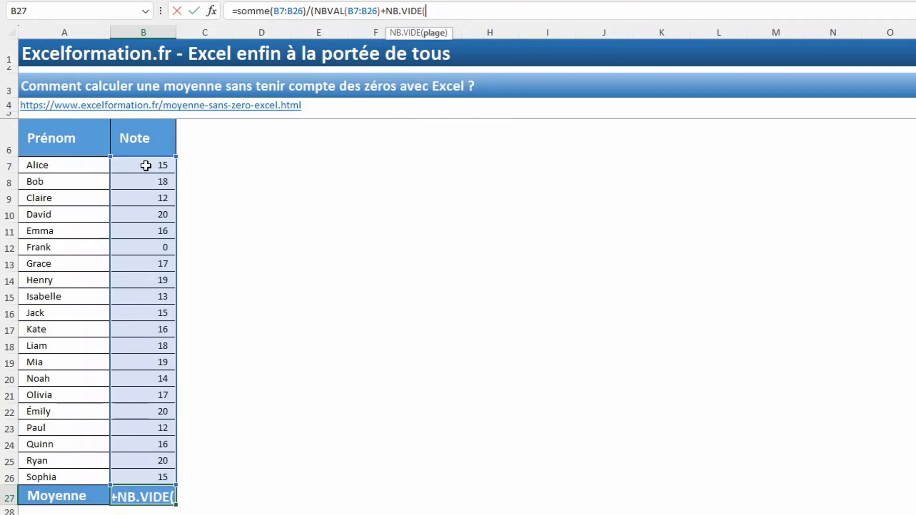
drag(146, 164, 152, 479)
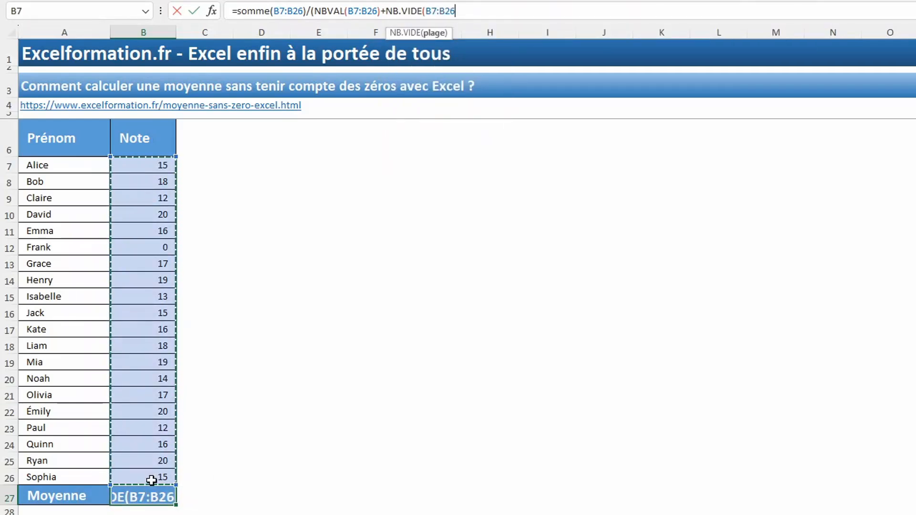
text()))
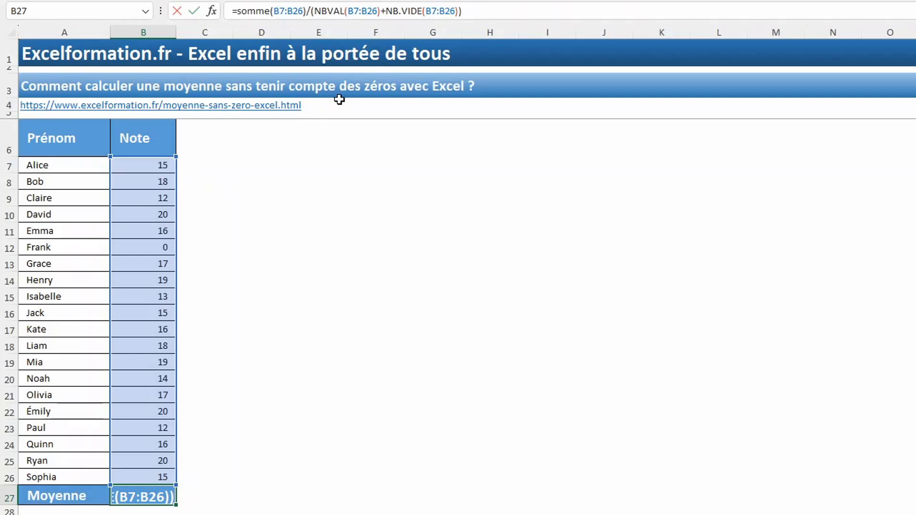
key(Return)
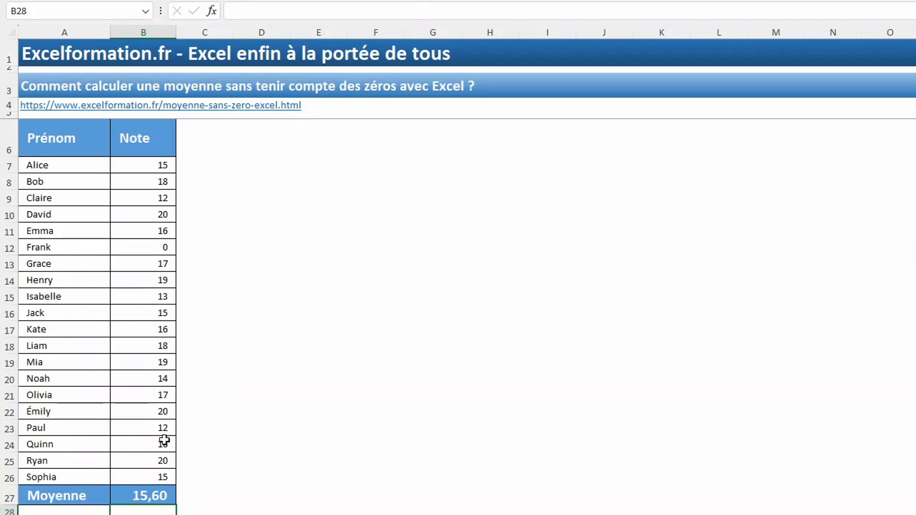
Clear the zero grade in cell B12
click(152, 246)
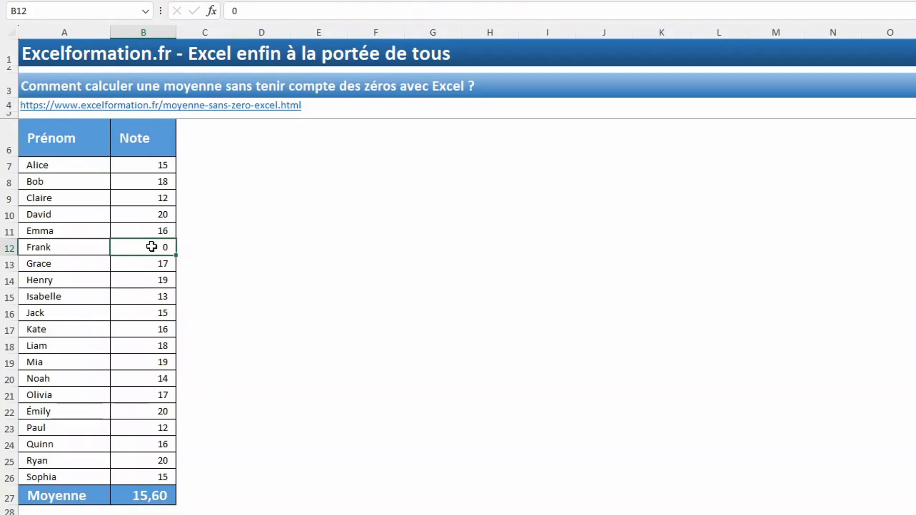
key(Delete)
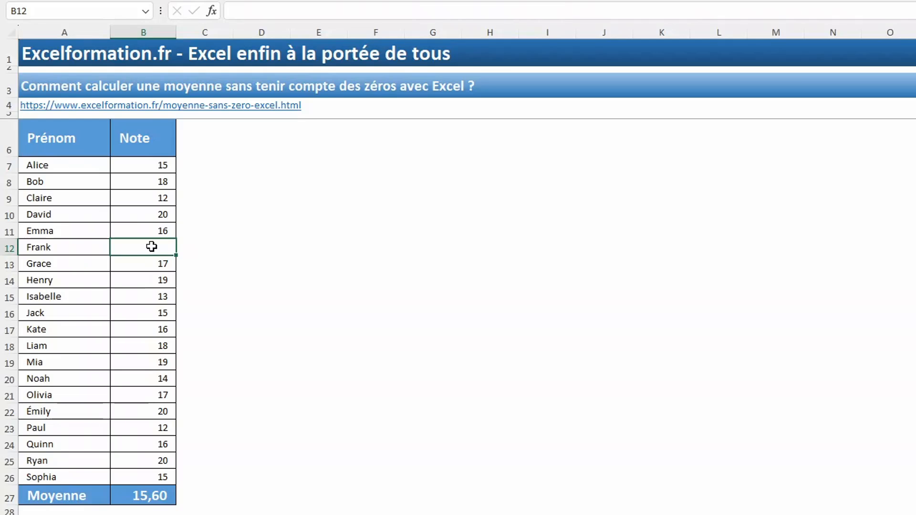